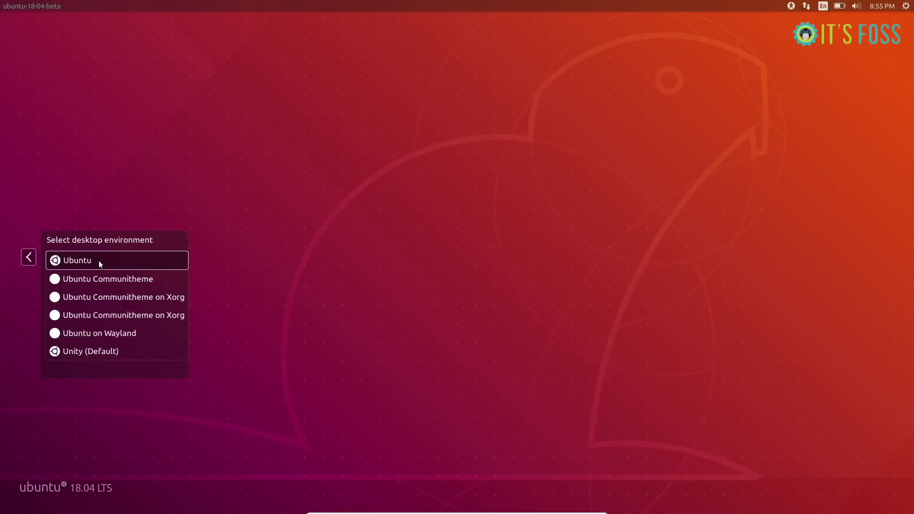
Pick the Unity (Default) session at the LightDM login screen and bring up the Unity Dash.
{"action": "left_click", "coordinate": [134, 352]}
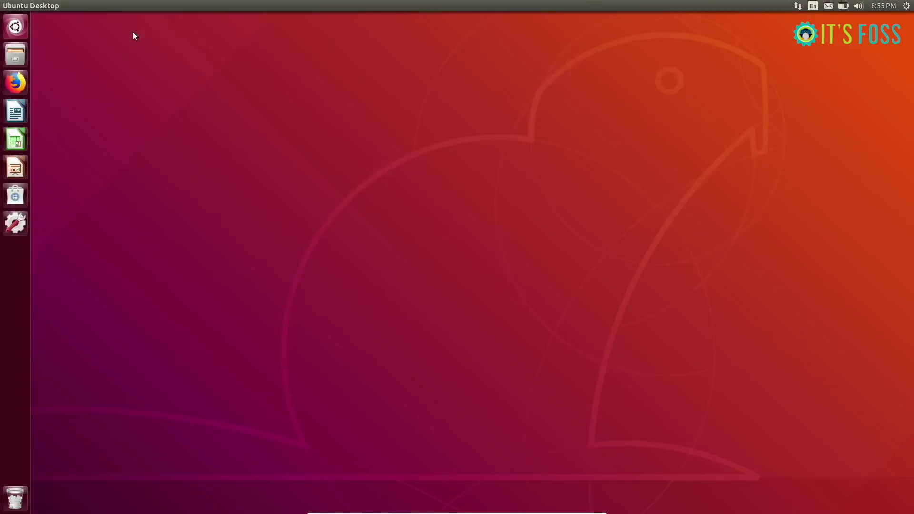
{"action": "key", "text": "super"}
{"action": "left_click", "coordinate": [252, 293]}
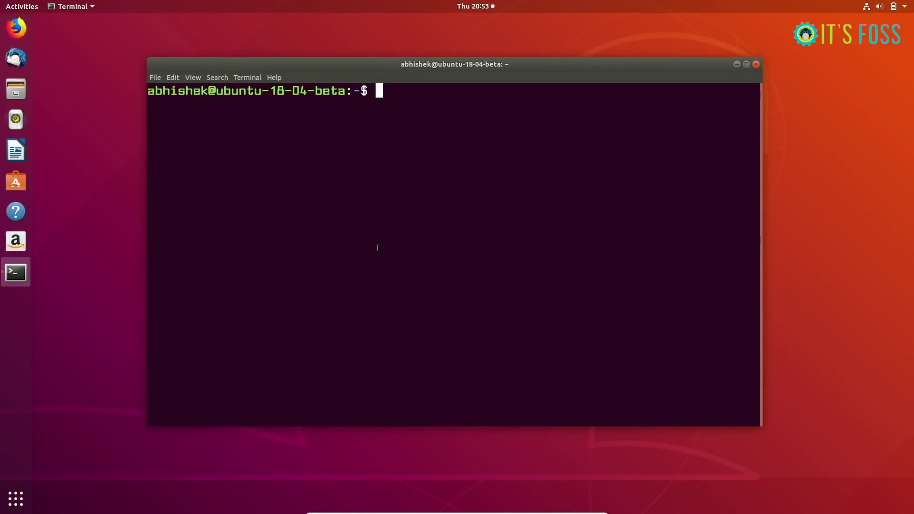
Run sudo apt install ubuntu-unity-desktop, authorize with the password and accept the 22 new packages.
{"action": "type", "text": "sudo apt install ub"}
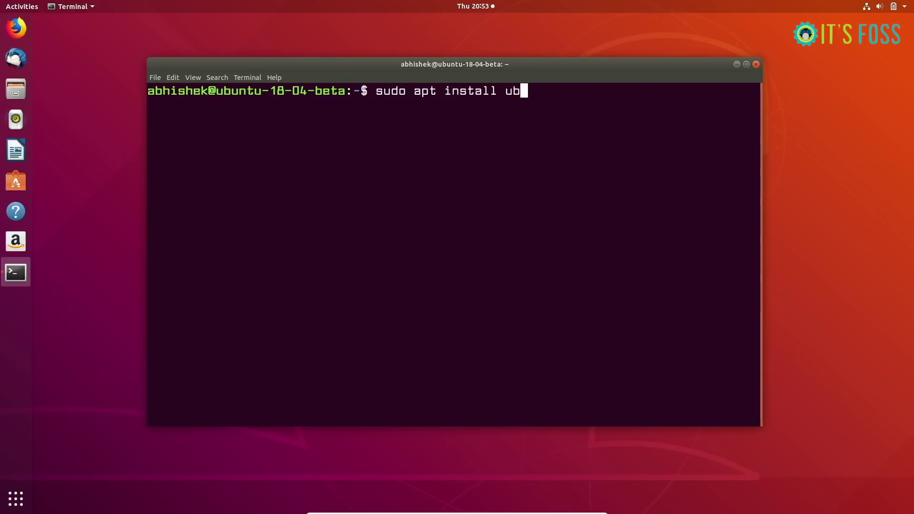
{"action": "type", "text": "untu-un"}
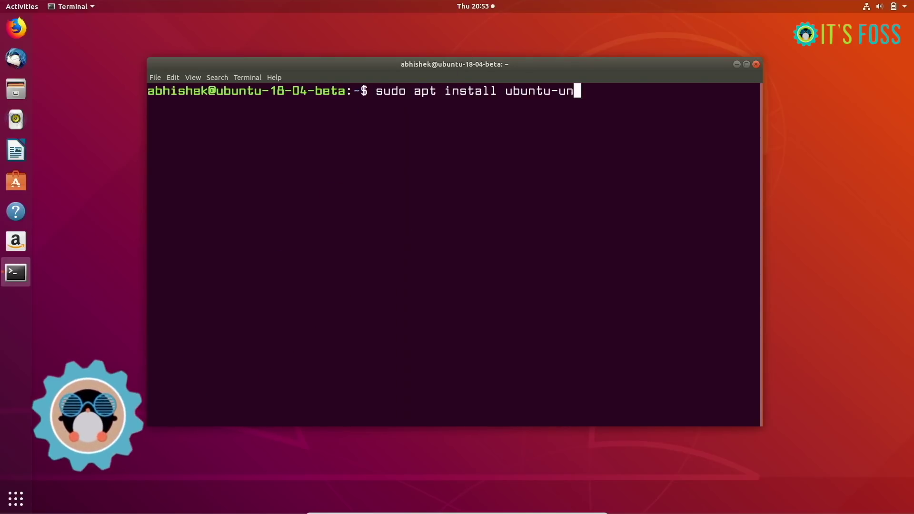
{"action": "key", "text": "Tab"}
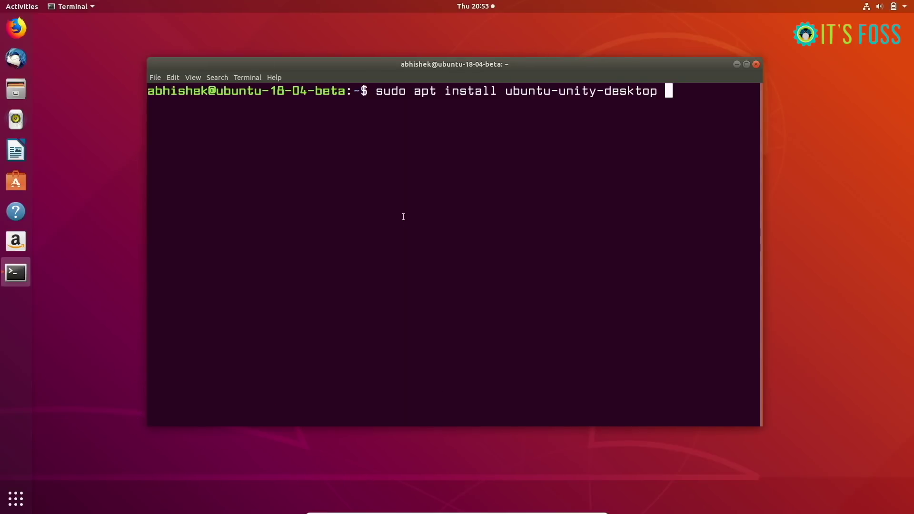
{"action": "left_click_drag", "start_coordinate": [506, 90], "coordinate": [660, 91]}
{"action": "left_click", "coordinate": [660, 91]}
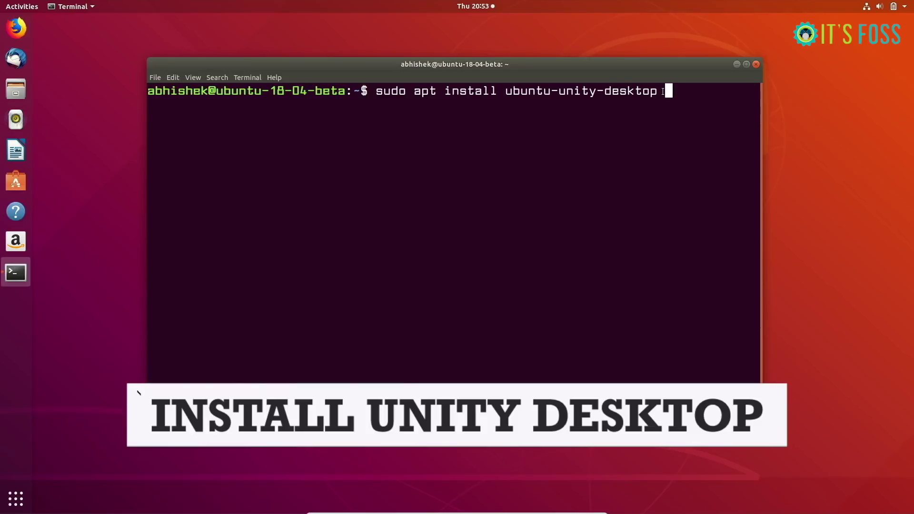
{"action": "key", "text": "Return"}
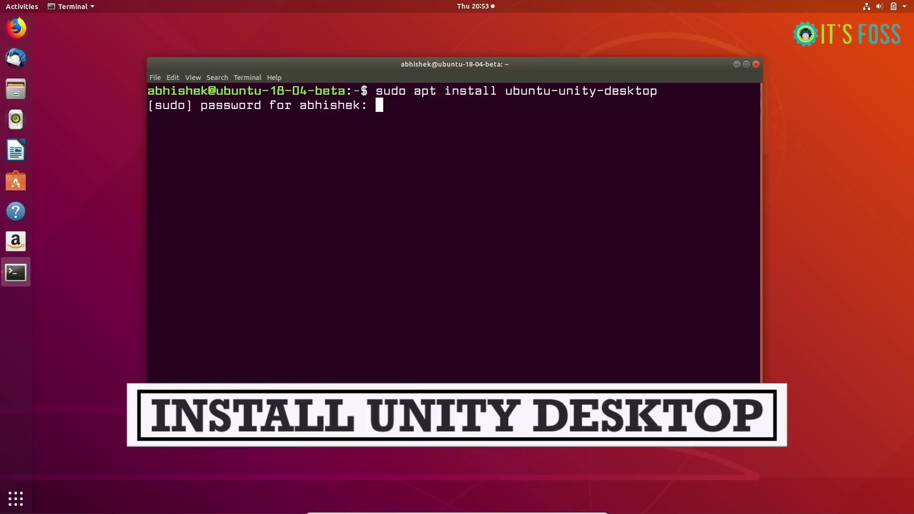
{"action": "key", "text": "Return"}
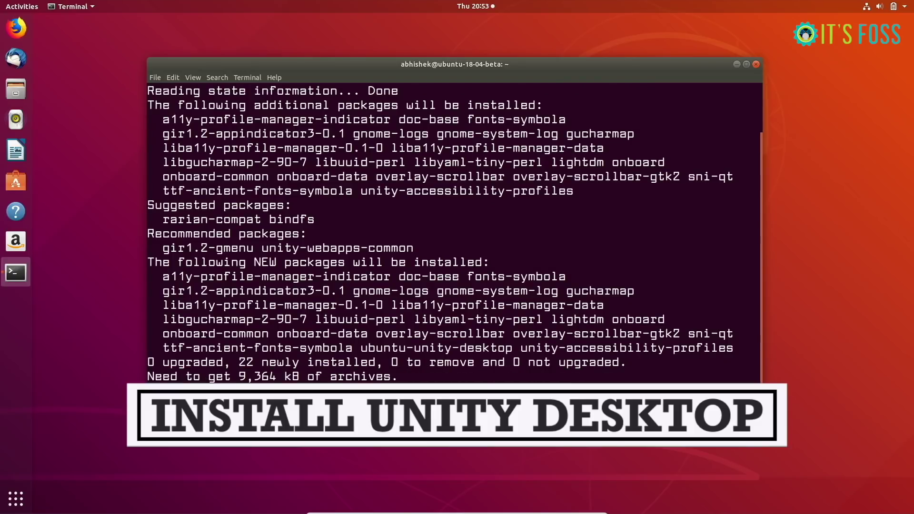
{"action": "key", "text": "Return"}
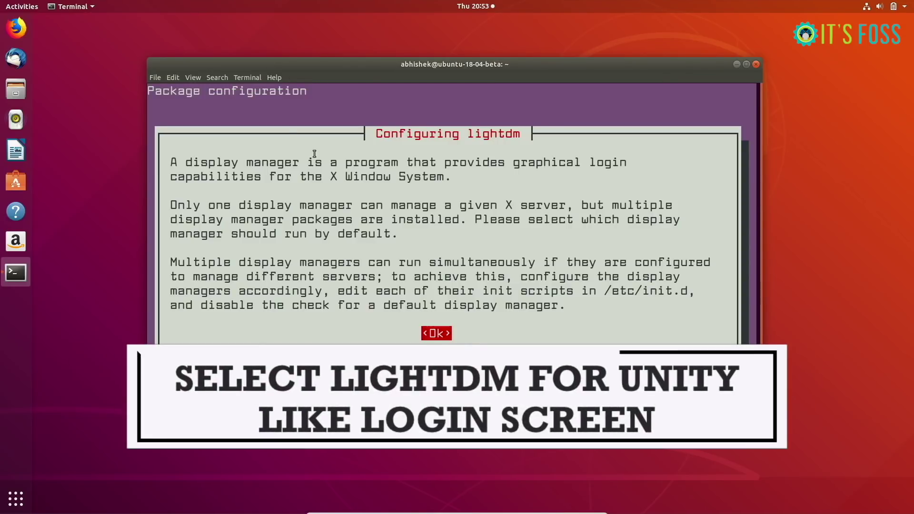
Choose lightdm instead of gdm3 as the default display manager and let apt finish.
{"action": "key", "text": "Return"}
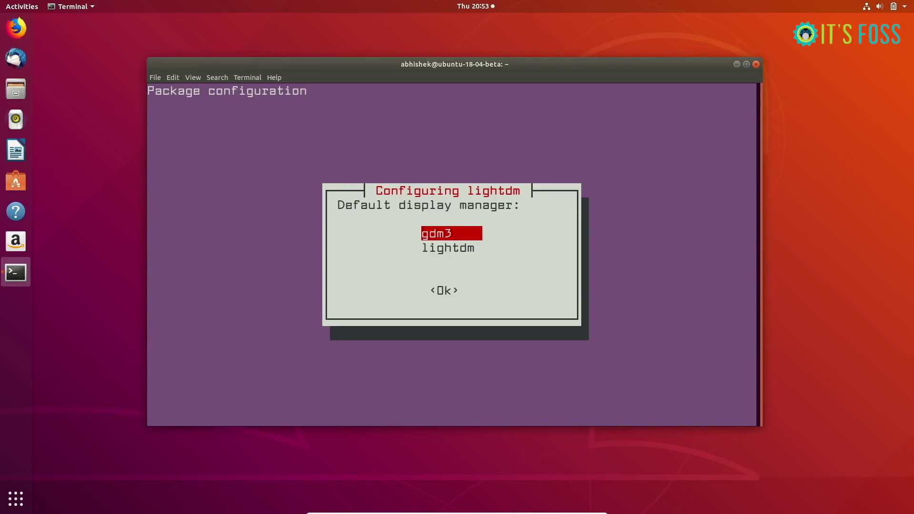
{"action": "key", "text": "Down"}
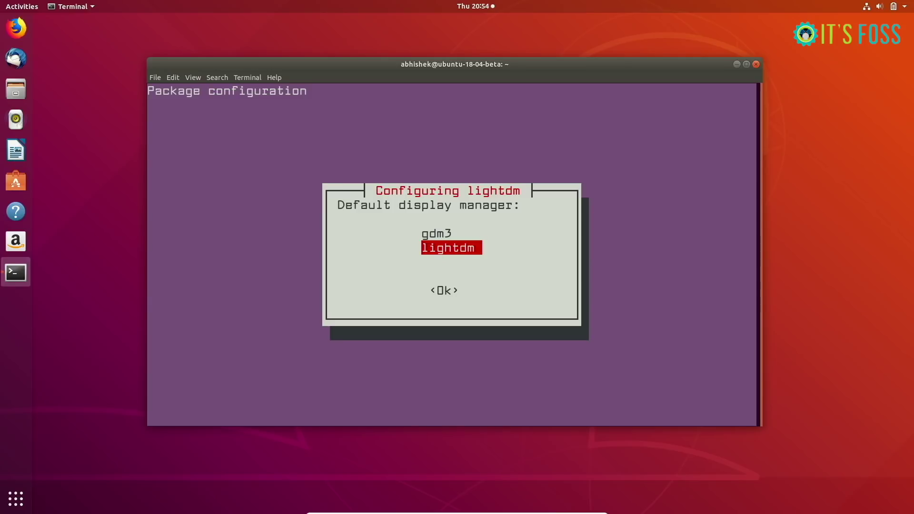
{"action": "key", "text": "Return"}
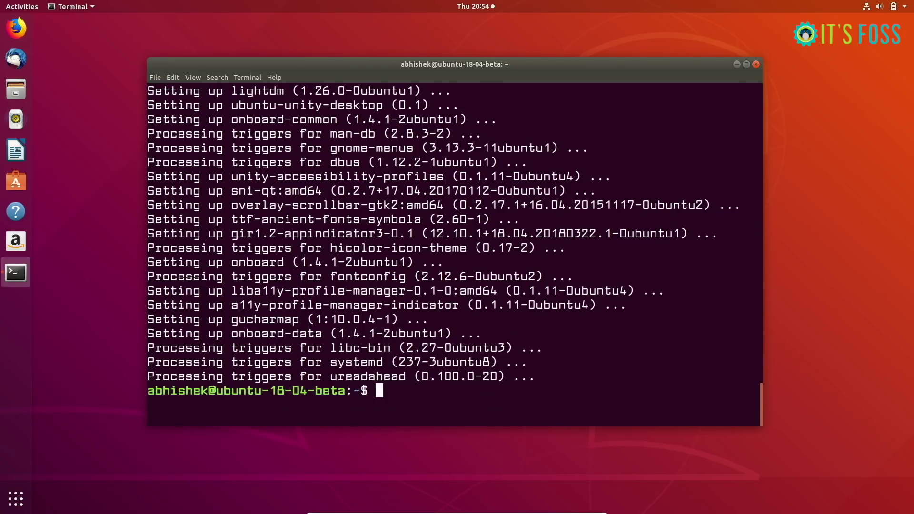
Minimize the terminal and restart the computer from the system menu.
{"action": "left_click", "coordinate": [737, 66]}
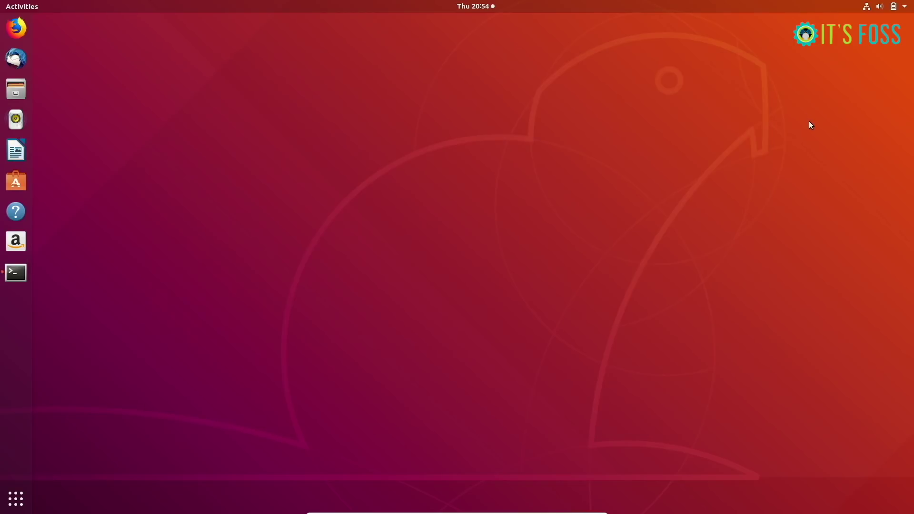
{"action": "left_click", "coordinate": [898, 6]}
{"action": "left_click", "coordinate": [875, 128]}
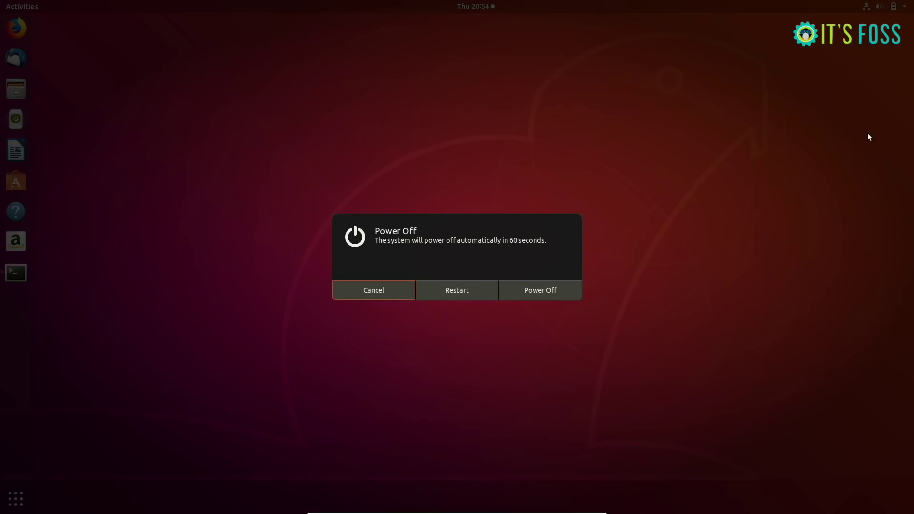
{"action": "left_click", "coordinate": [472, 295]}
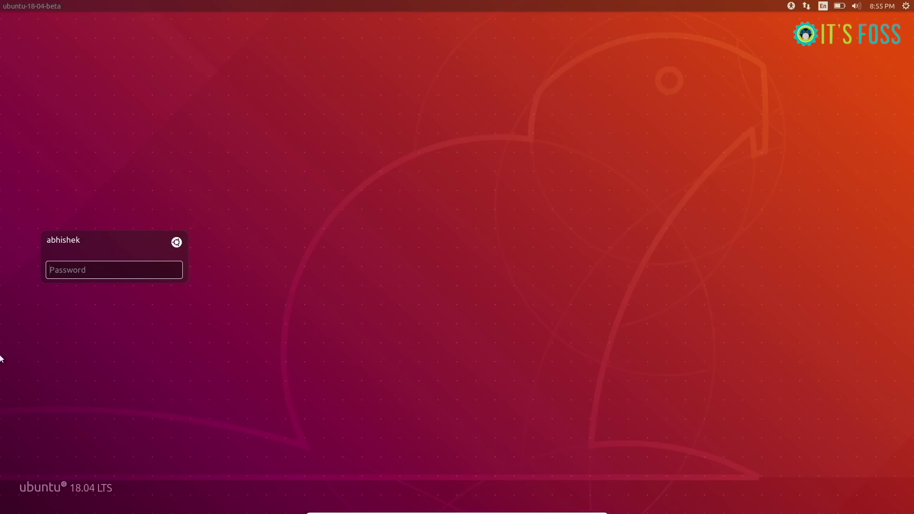
Log in with the Unity (Default) session using the account password.
{"action": "left_click", "coordinate": [176, 243]}
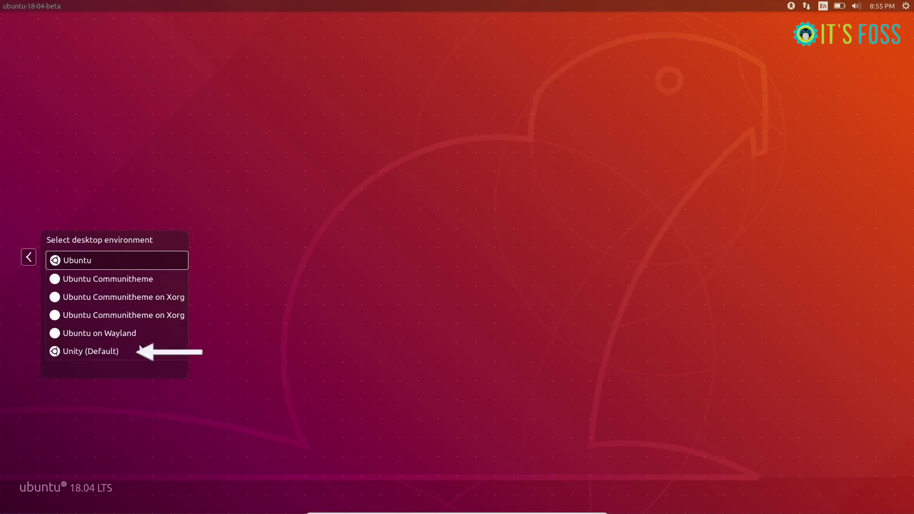
{"action": "left_click", "coordinate": [104, 351]}
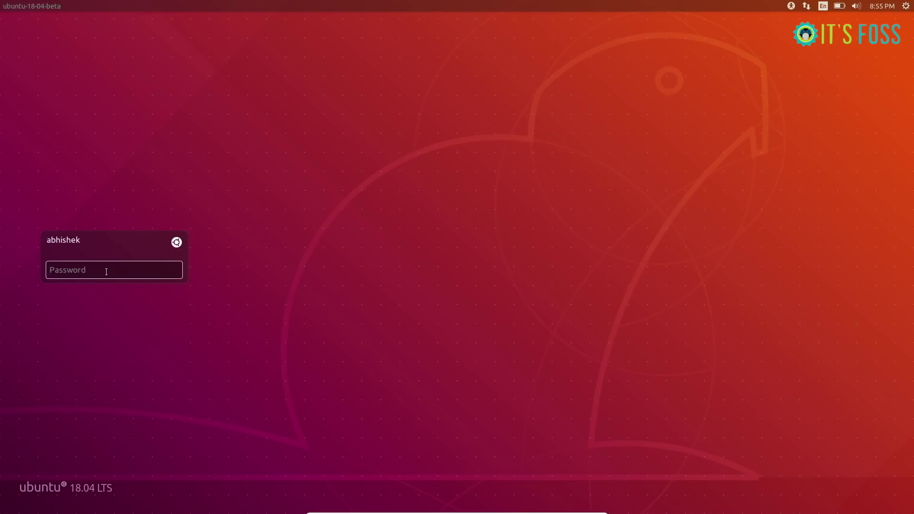
{"action": "type", "text": "•••••••"}
{"action": "key", "text": "Return"}
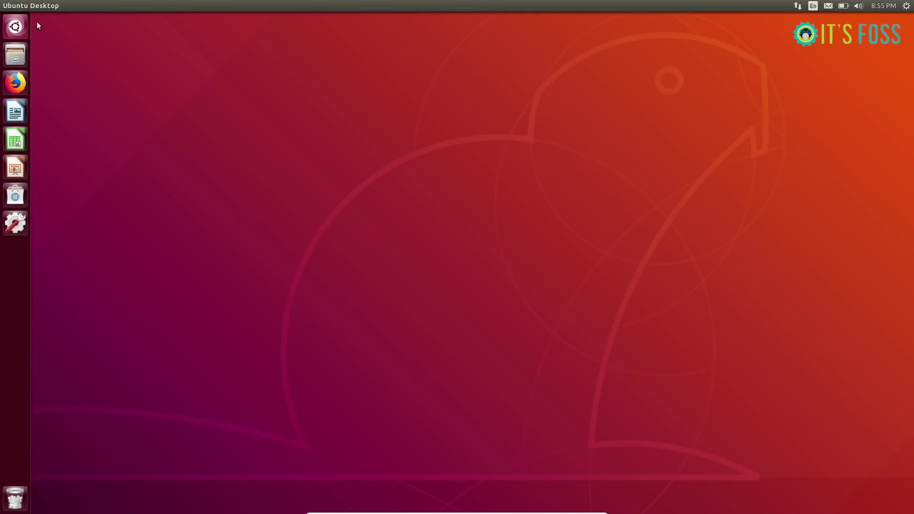
{"action": "left_click", "coordinate": [17, 27]}
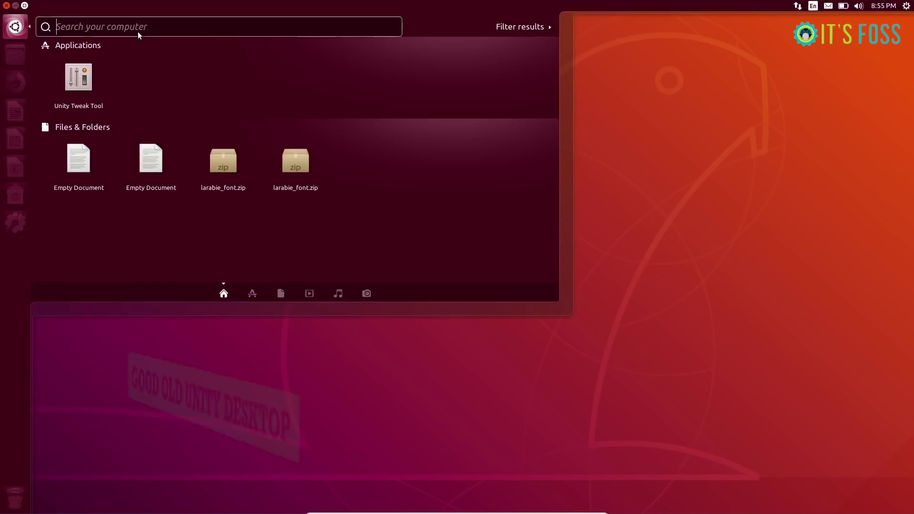
{"action": "left_click", "coordinate": [254, 295]}
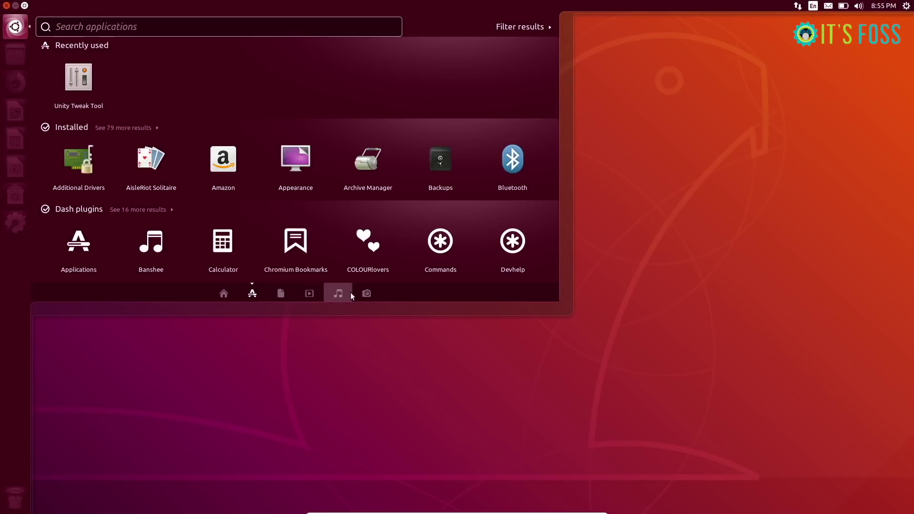
{"action": "left_click", "coordinate": [281, 294]}
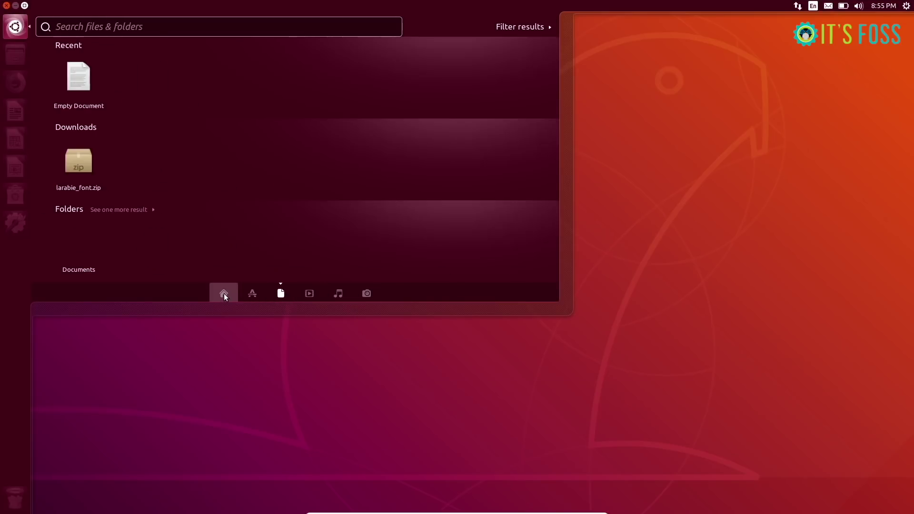
{"action": "left_click", "coordinate": [224, 294]}
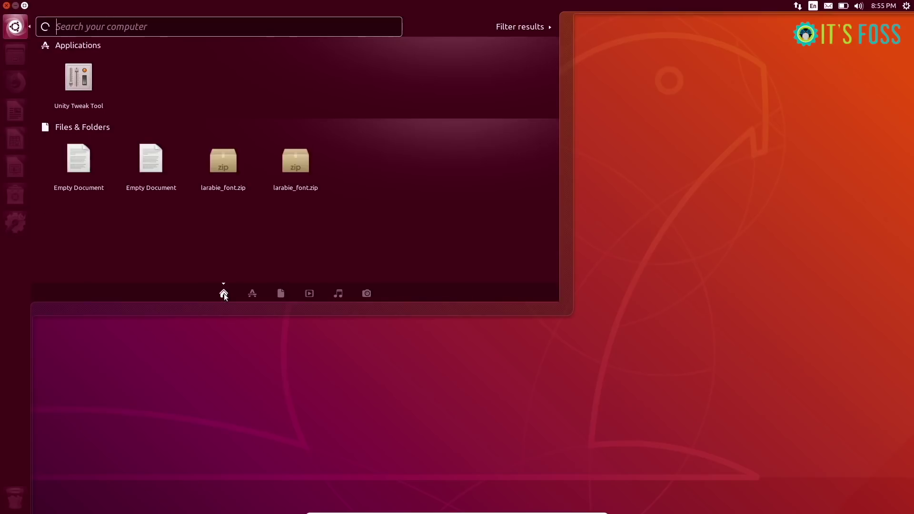
{"action": "left_click", "coordinate": [673, 201]}
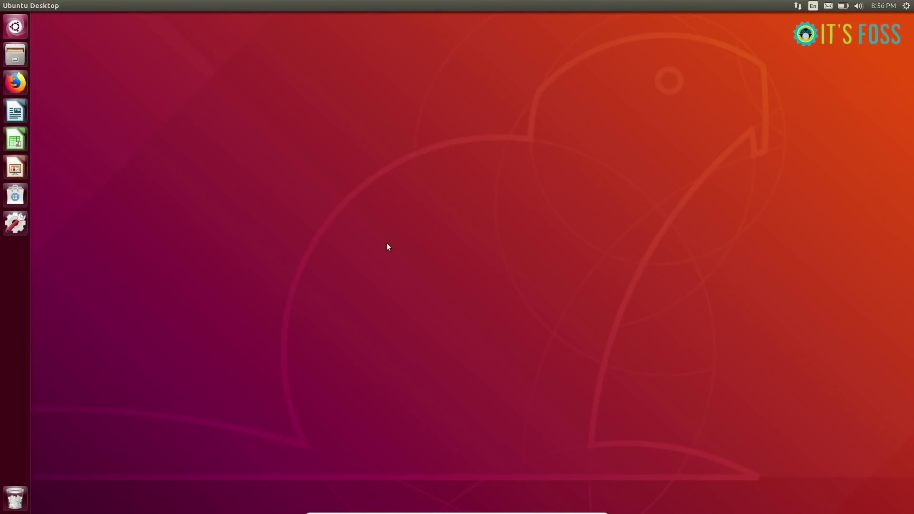
Log out of the Unity session from the gear menu.
{"action": "left_click", "coordinate": [906, 5]}
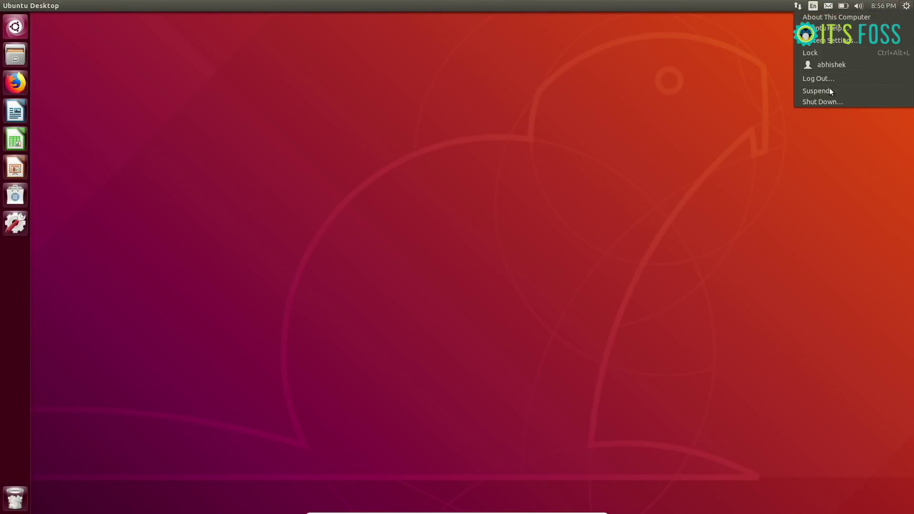
{"action": "left_click", "coordinate": [845, 79]}
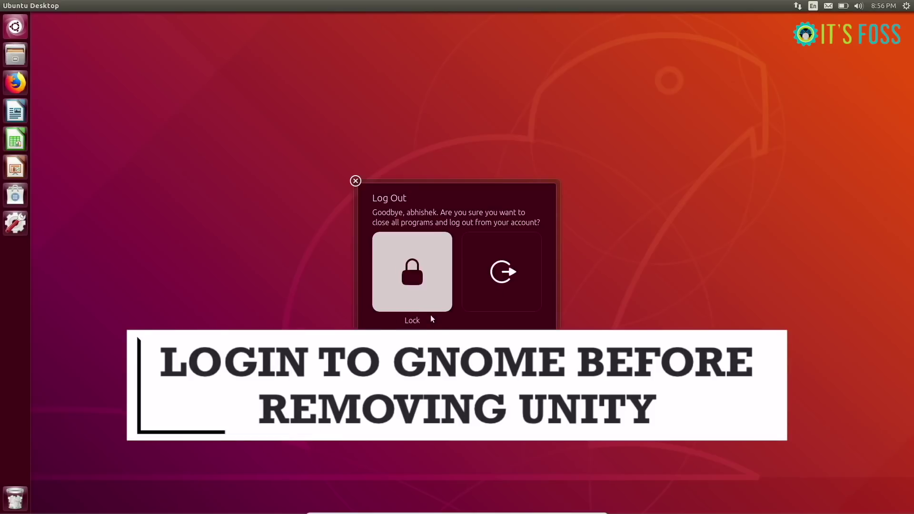
{"action": "left_click", "coordinate": [495, 291]}
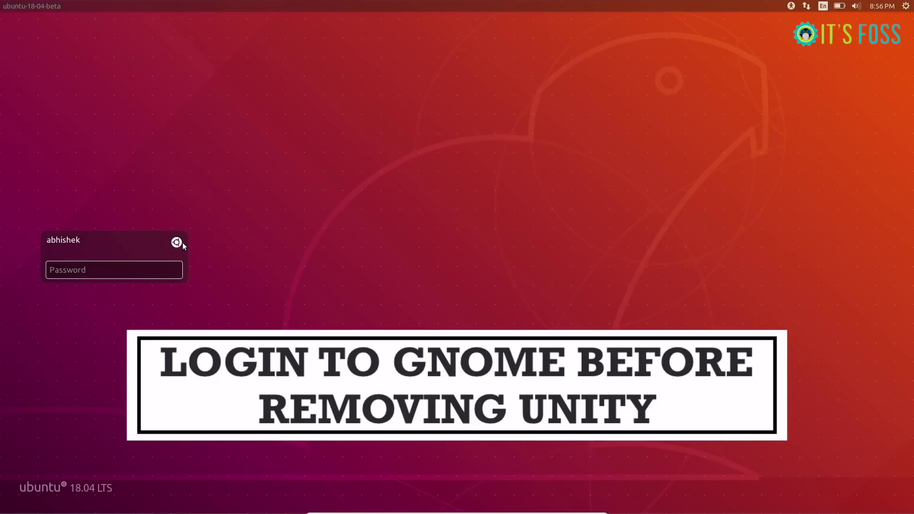
Sign back in with the standard Ubuntu session and begin a sudo apt purge of ubuntu-unity-desktop.
{"action": "left_click", "coordinate": [176, 241]}
{"action": "left_click", "coordinate": [101, 262]}
{"action": "type", "text": "**"}
{"action": "key", "text": "Return"}
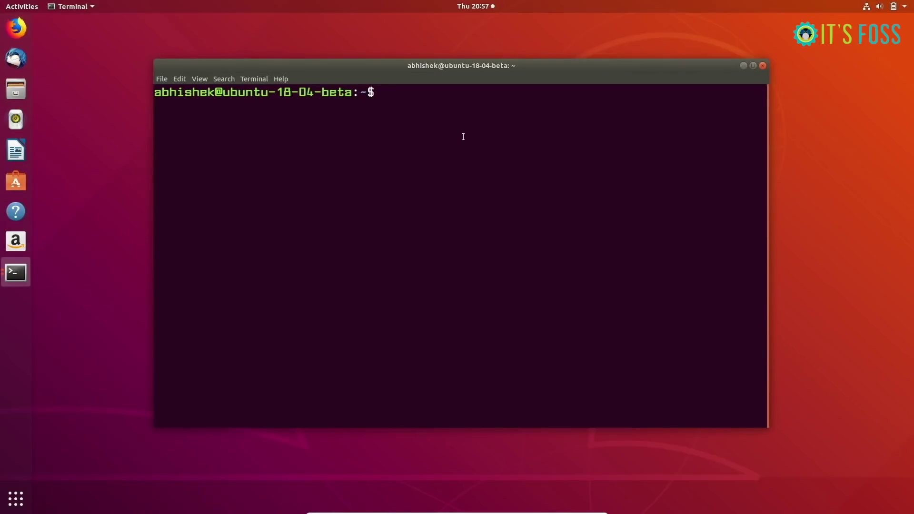
{"action": "type", "text": "sudo apt purge ubuntu-uni"}
Purge ubuntu-unity-desktop, authorizing with the password and confirming the removal.
{"action": "key", "text": "Tab"}
{"action": "key", "text": "Return"}
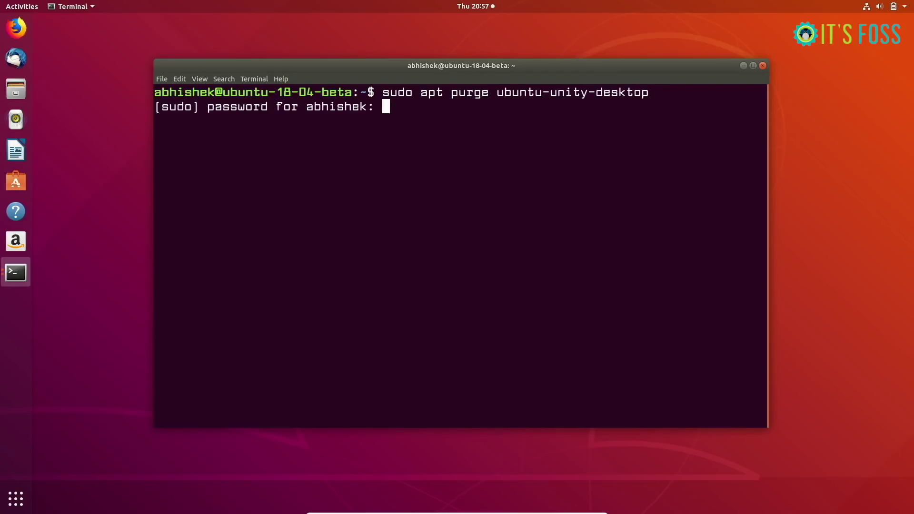
{"action": "key", "text": "Return"}
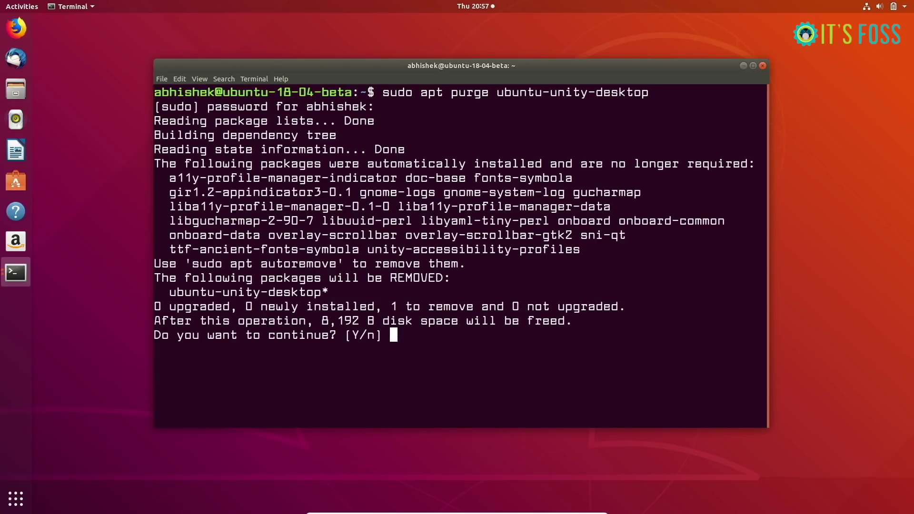
{"action": "key", "text": "Return"}
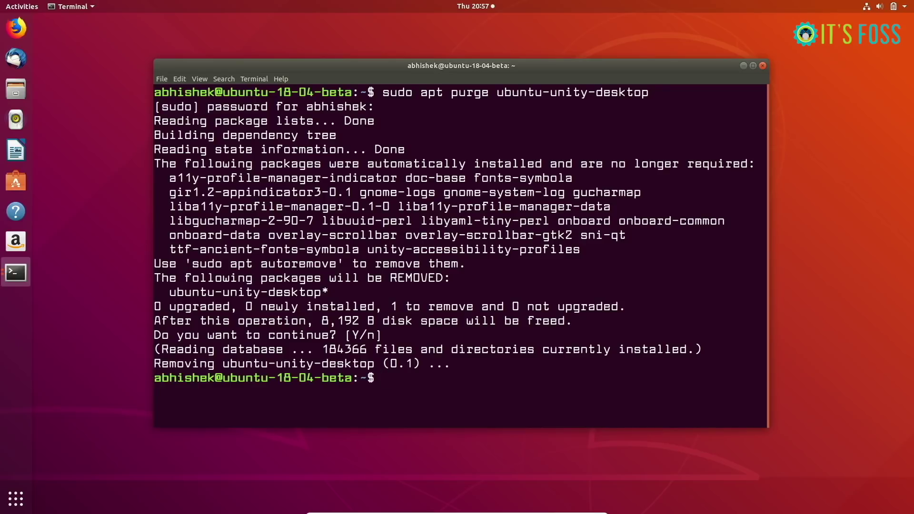
Run sudo apt autoremove and confirm removing the 20 leftover packages.
{"action": "type", "text": "sudo apt"}
{"action": "type", "text": " remove"}
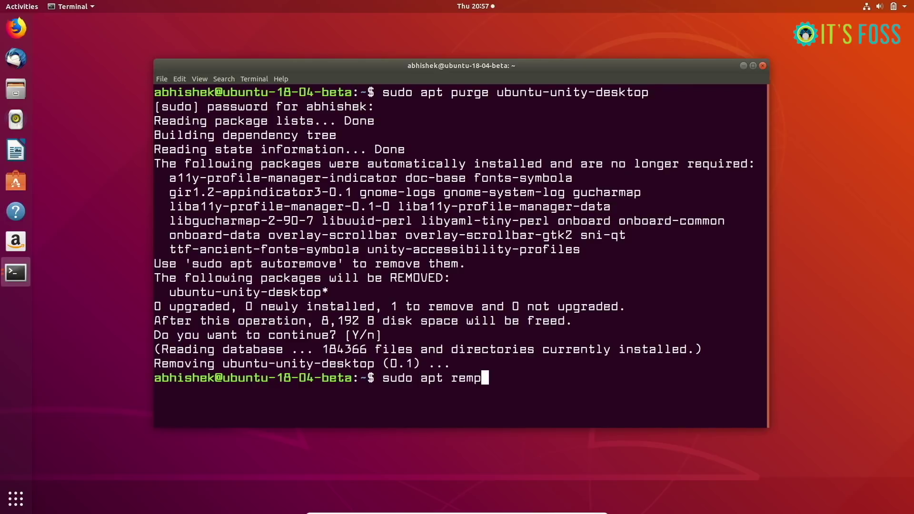
{"action": "key", "text": "BackSpace"}
{"action": "key", "text": "BackSpace"}
{"action": "key", "text": "BackSpace"}
{"action": "key", "text": "BackSpace"}
{"action": "key", "text": "BackSpace"}
{"action": "key", "text": "BackSpace"}
{"action": "key", "text": "BackSpace"}
{"action": "key", "text": "BackSpace"}
{"action": "type", "text": "autoremove"}
{"action": "key", "text": "Return"}
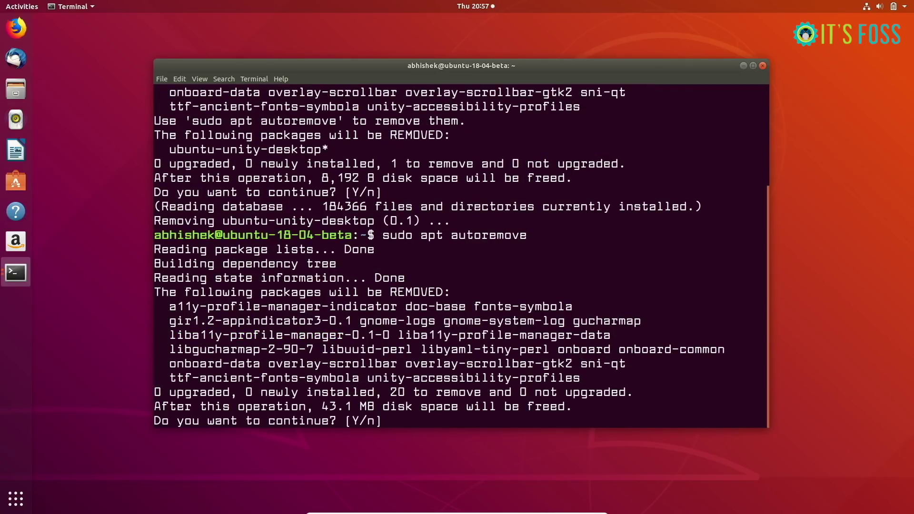
{"action": "key", "text": "Return"}
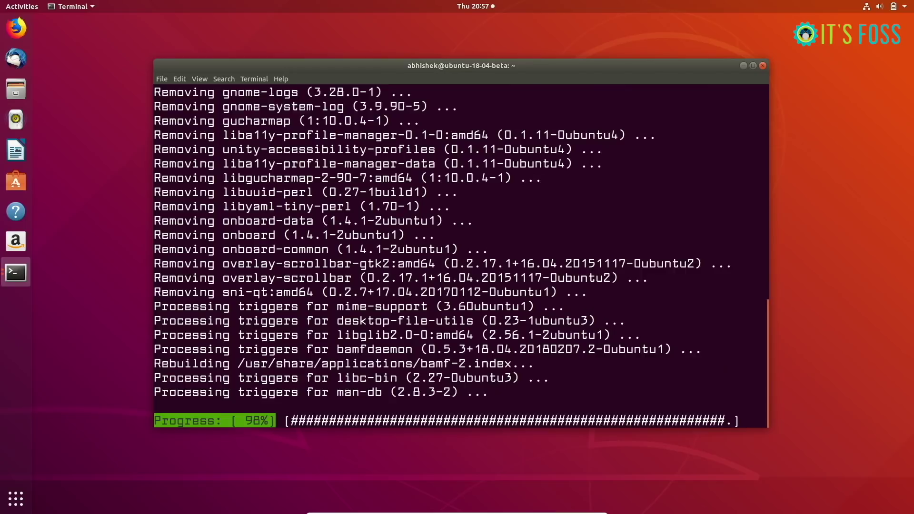
Reconfigure gdm3 and select it as the default display manager over lightdm.
{"action": "type", "text": "gd"}
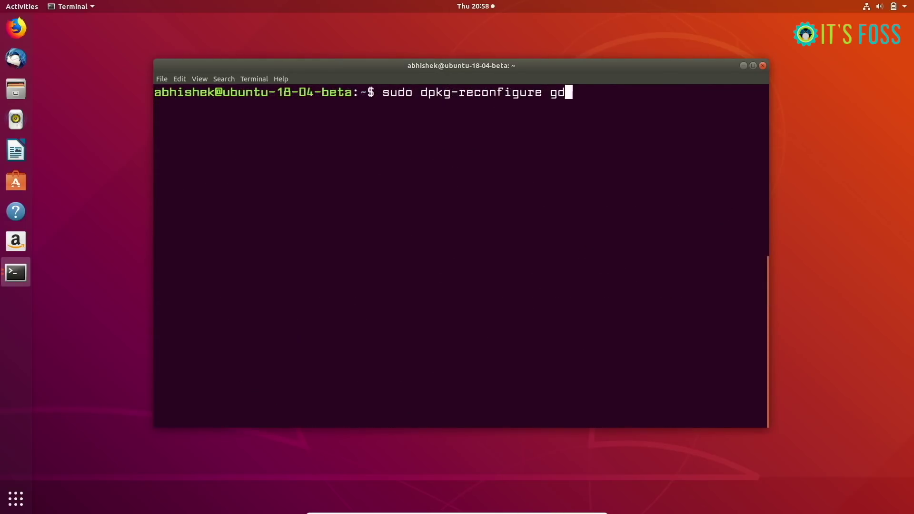
{"action": "type", "text": "m3"}
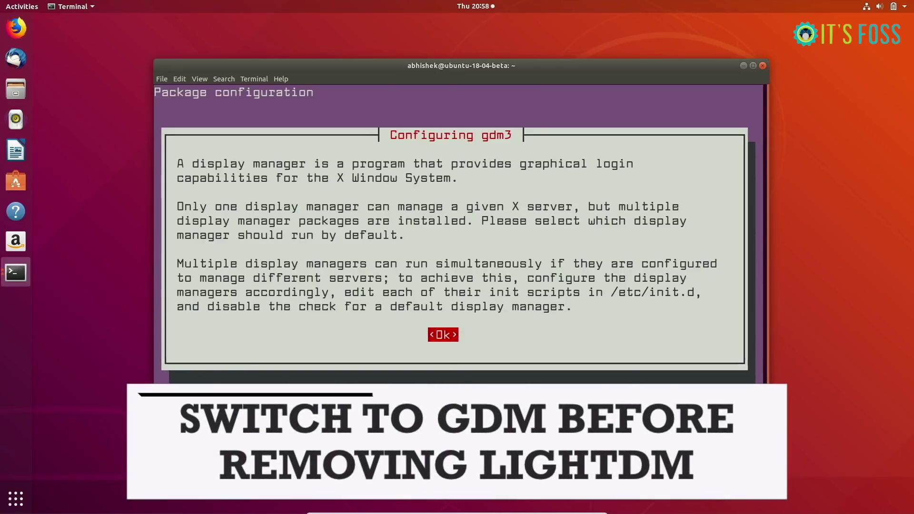
{"action": "key", "text": "Return"}
{"action": "key", "text": "Up"}
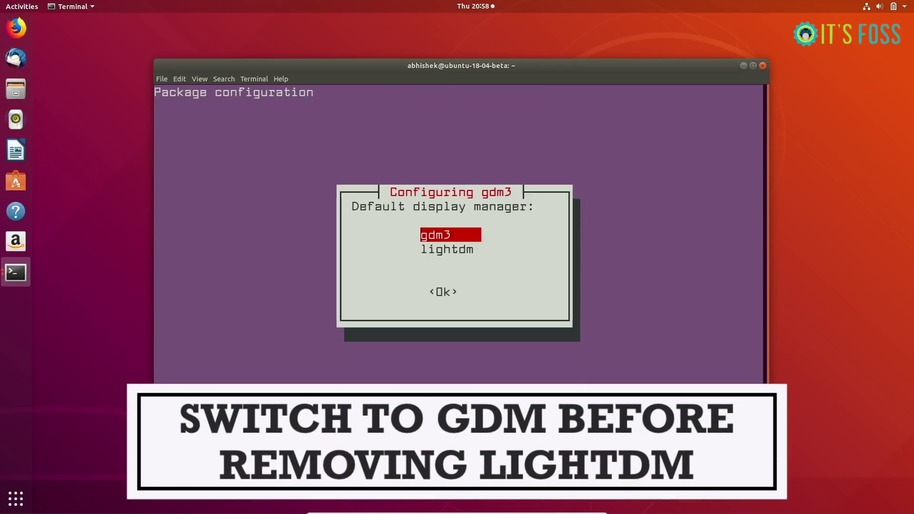
{"action": "key", "text": "Return"}
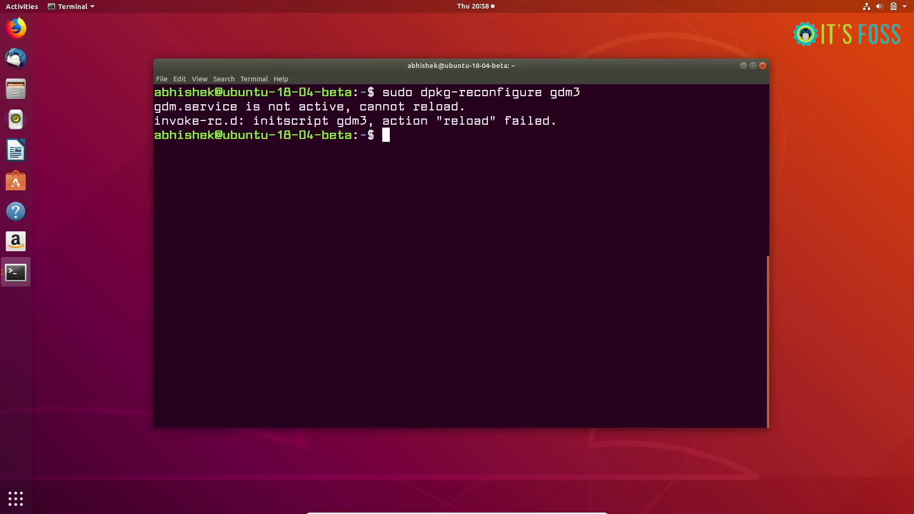
Remove the lightdm package with sudo apt remove lightdm.
{"action": "type", "text": "sudo ap"}
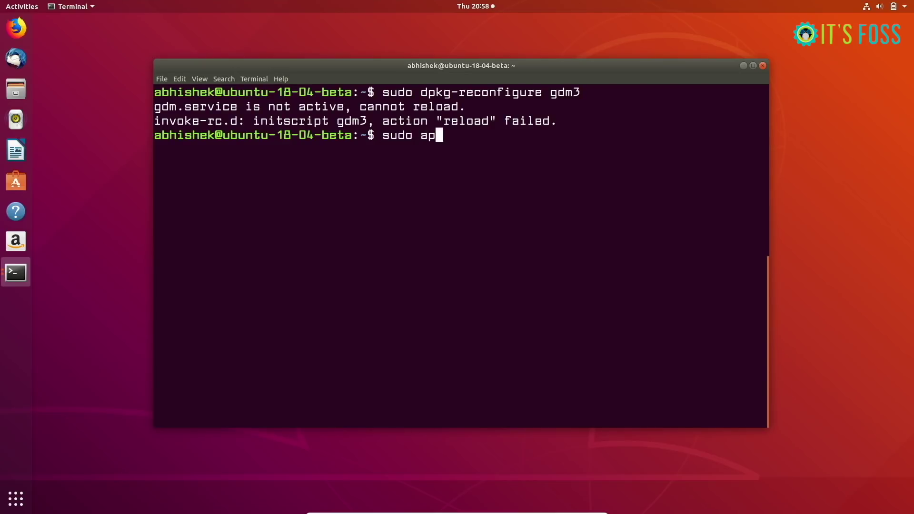
{"action": "type", "text": "t remove "}
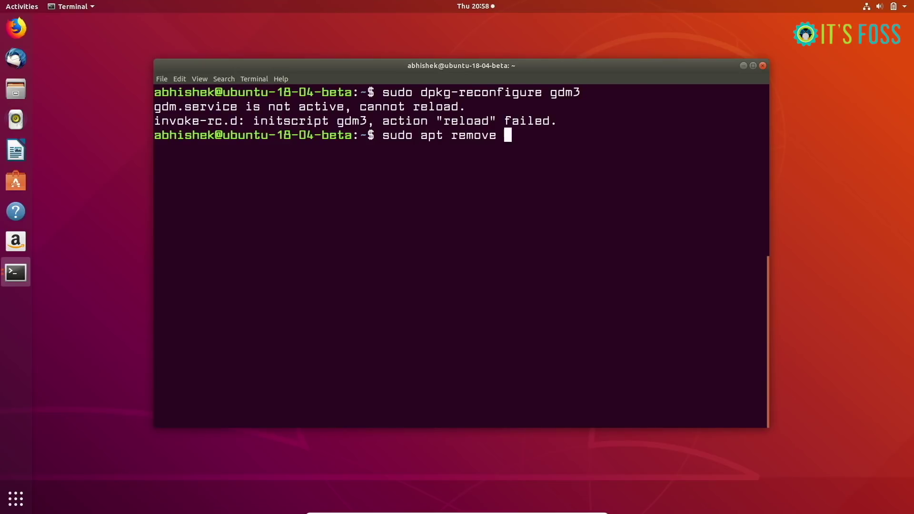
{"action": "type", "text": "lightdm"}
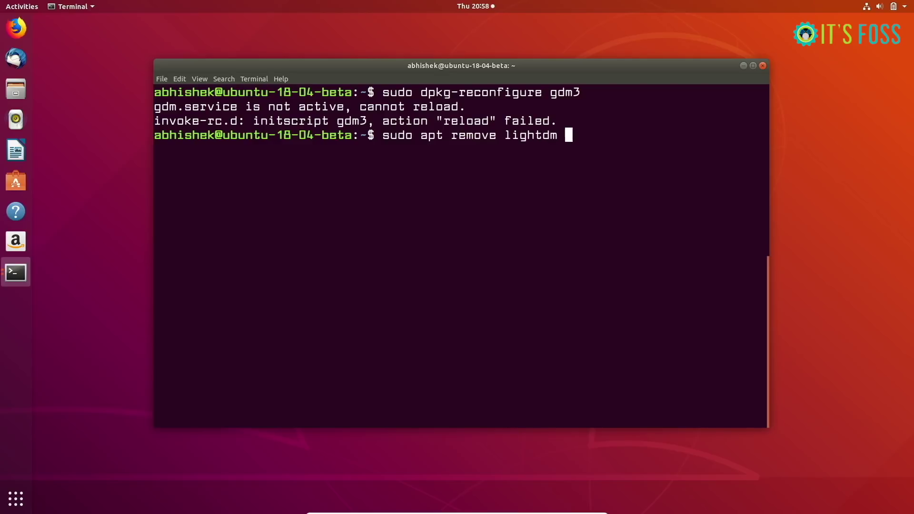
{"action": "key", "text": "Return"}
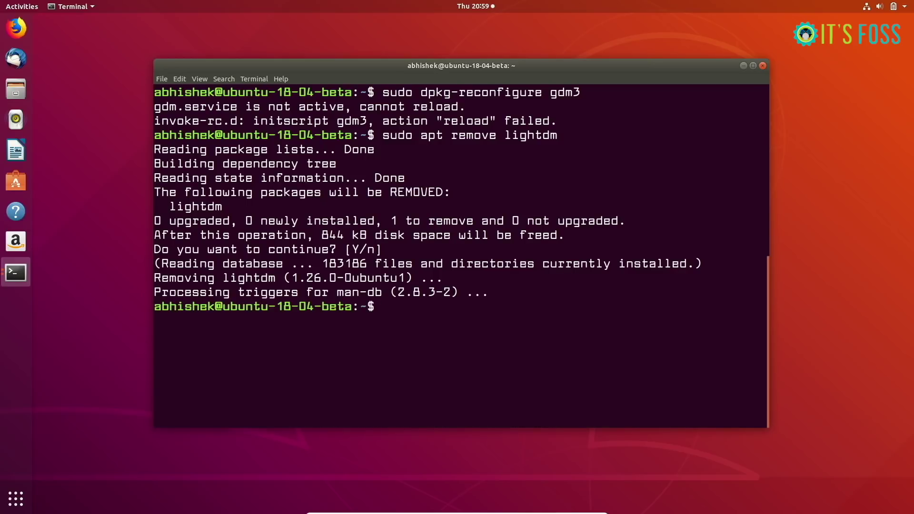
{"action": "type", "text": "sudo"}
{"action": "key", "text": "BackSpace"}
{"action": "key", "text": "BackSpace"}
{"action": "key", "text": "BackSpace"}
{"action": "key", "text": "BackSpace"}
Restart the machine and sign in at the GDM login screen with the account password.
{"action": "left_click", "coordinate": [901, 11]}
{"action": "left_click", "coordinate": [878, 124]}
{"action": "key", "text": "Return"}
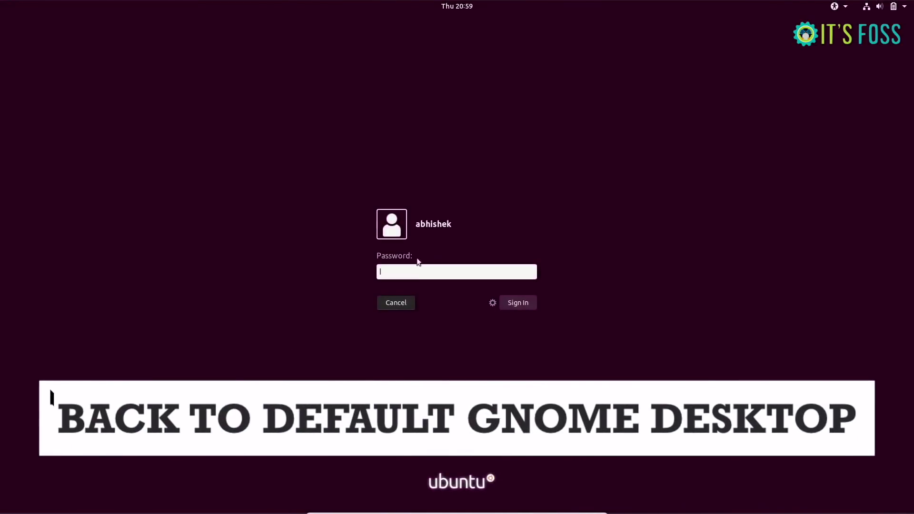
{"action": "type", "text": "•••"}
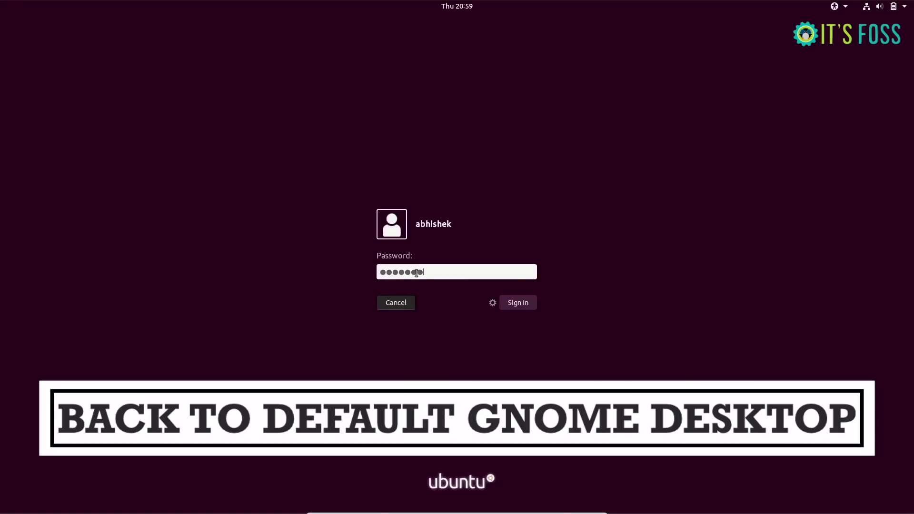
{"action": "key", "text": "Return"}
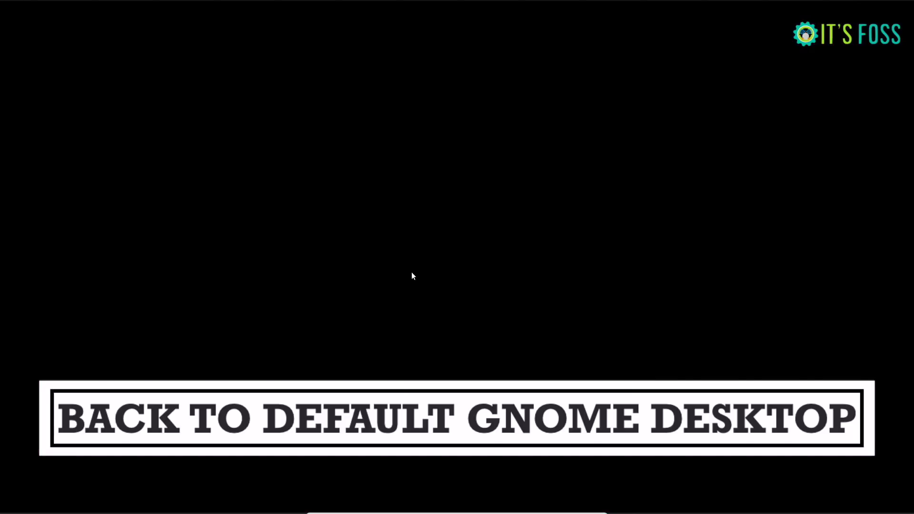